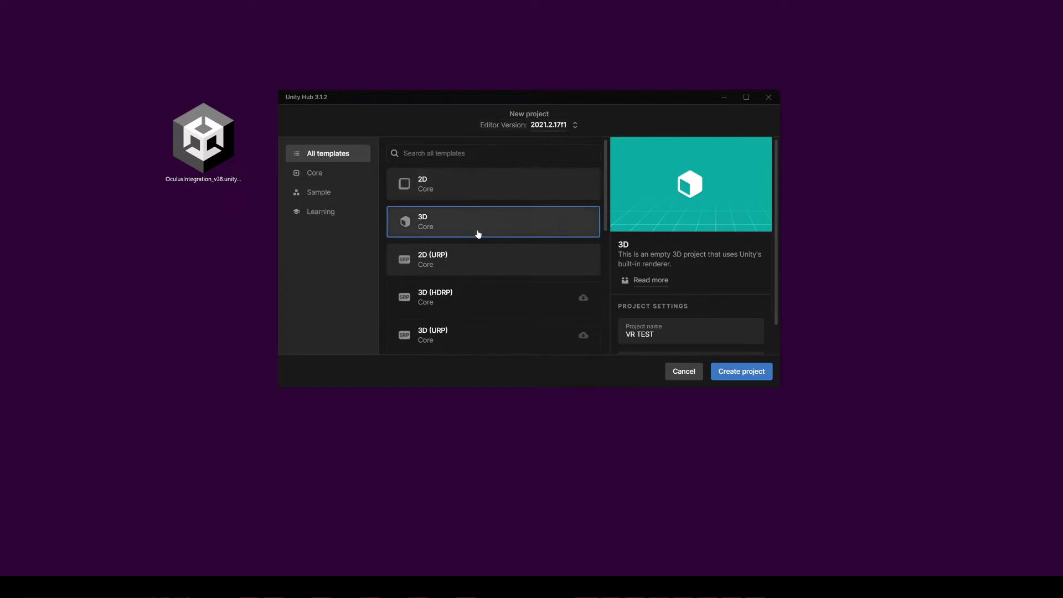
Create a new 3D-template project named VR TEST from Unity Hub.
scroll(692, 249, "down", 1)
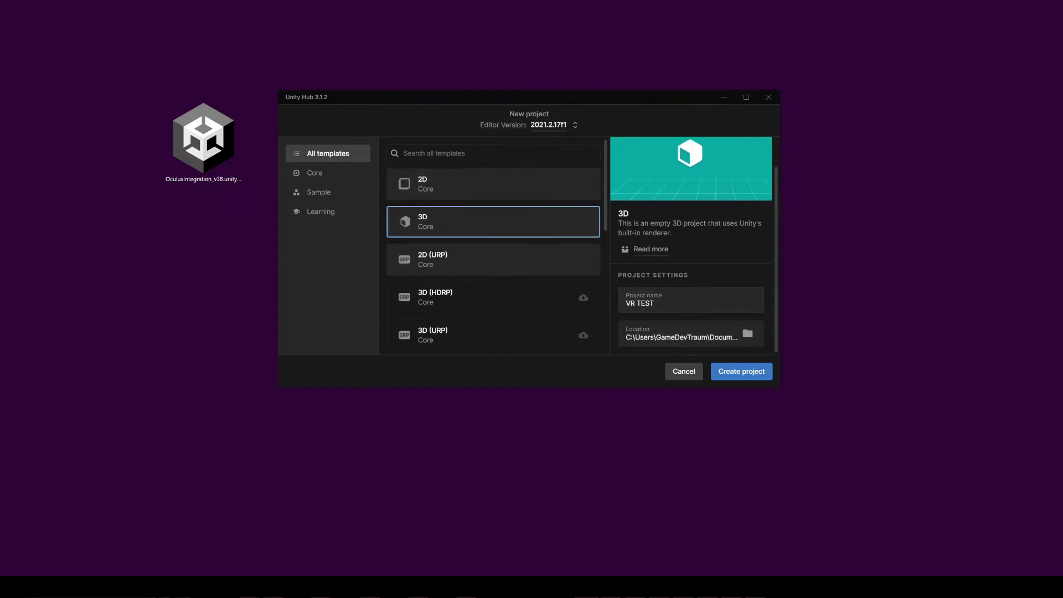
left_click(734, 372)
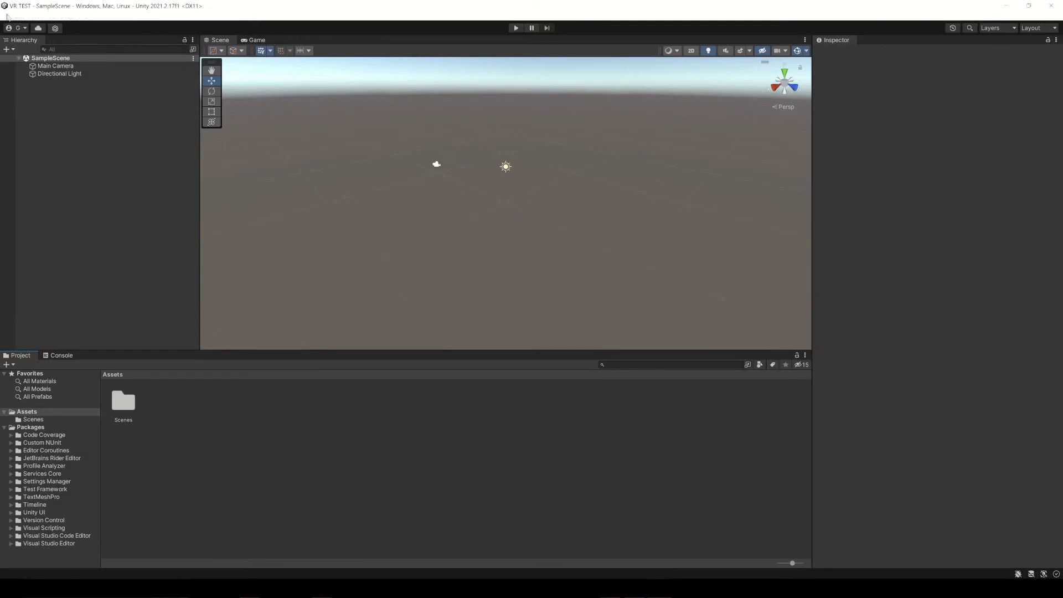
Switch the build platform to Android in Build Settings.
left_click(7, 15)
left_click(39, 112)
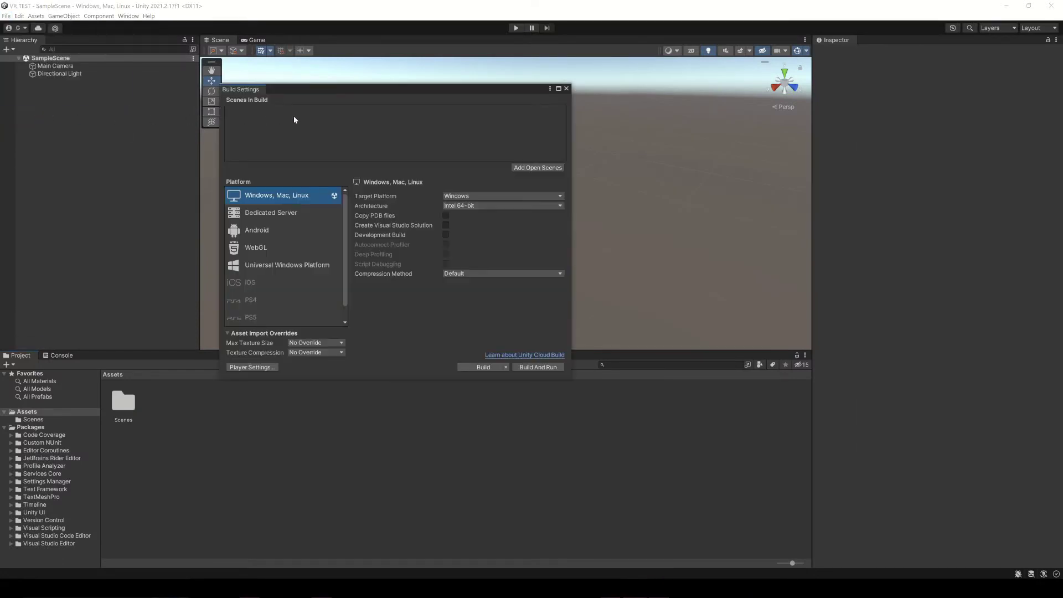
left_click(261, 231)
left_click(477, 366)
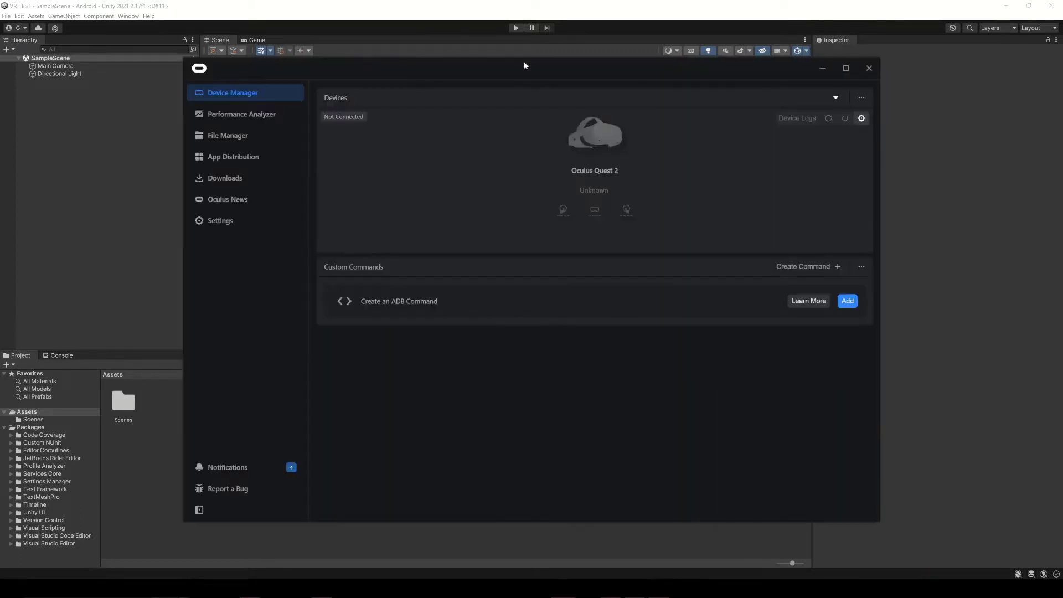
key("alt+Tab")
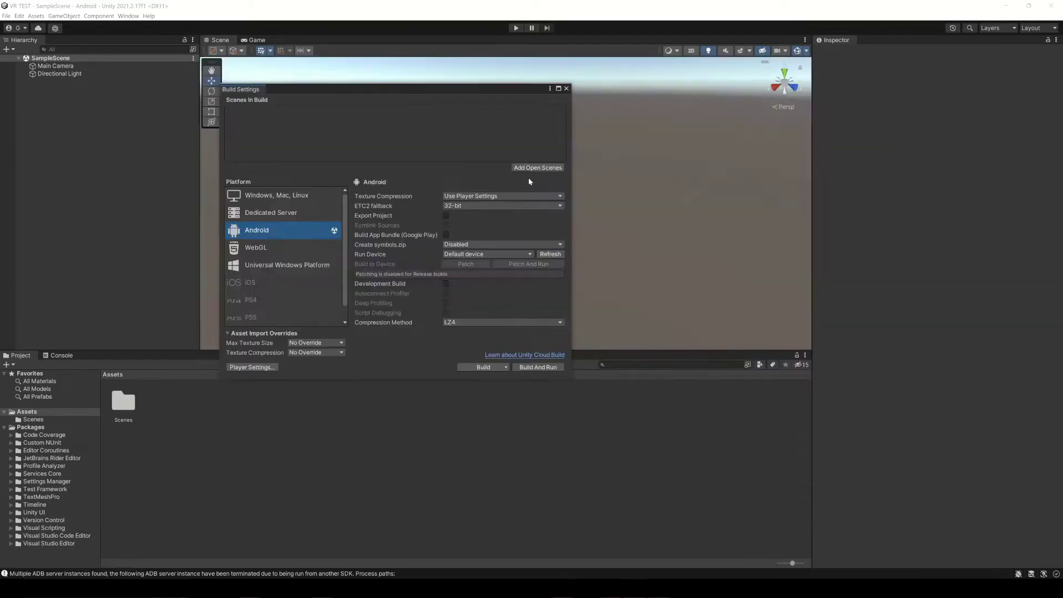
Refresh the run device list and select the connected Oculus Quest 2.
left_click(520, 255)
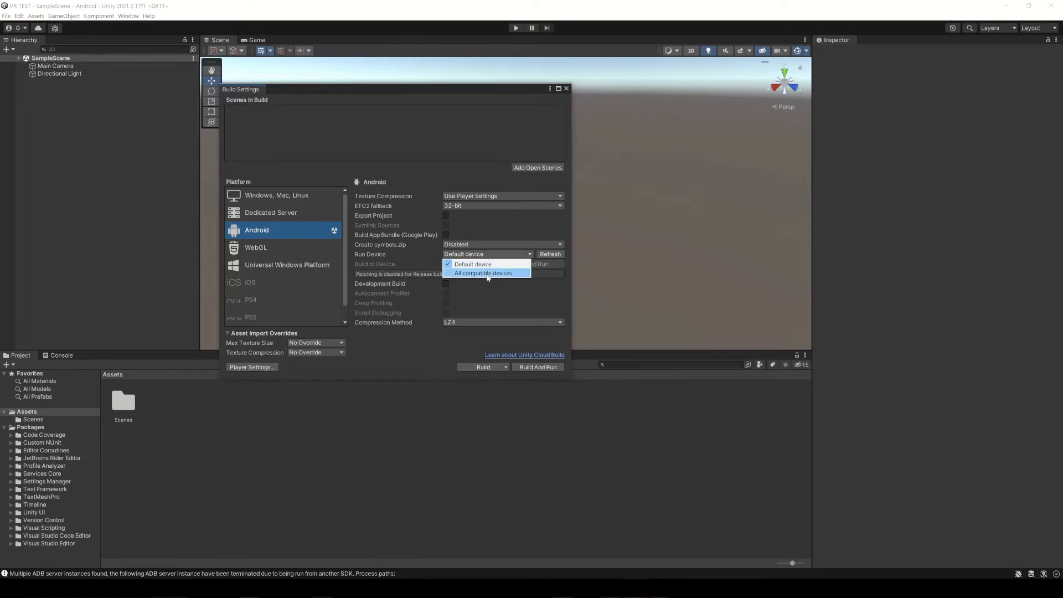
left_click(551, 254)
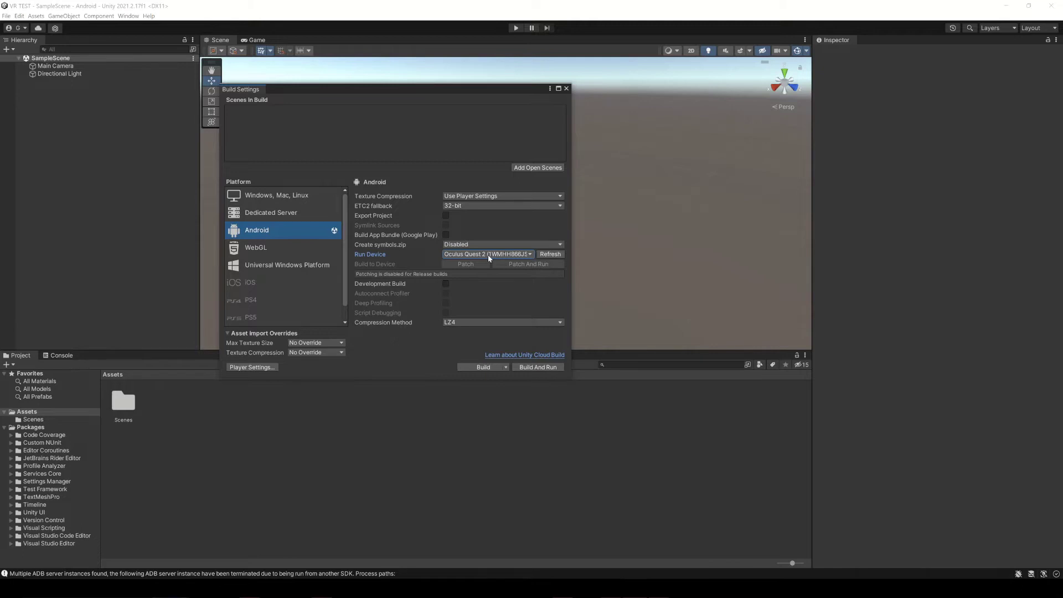
key("alt+Tab")
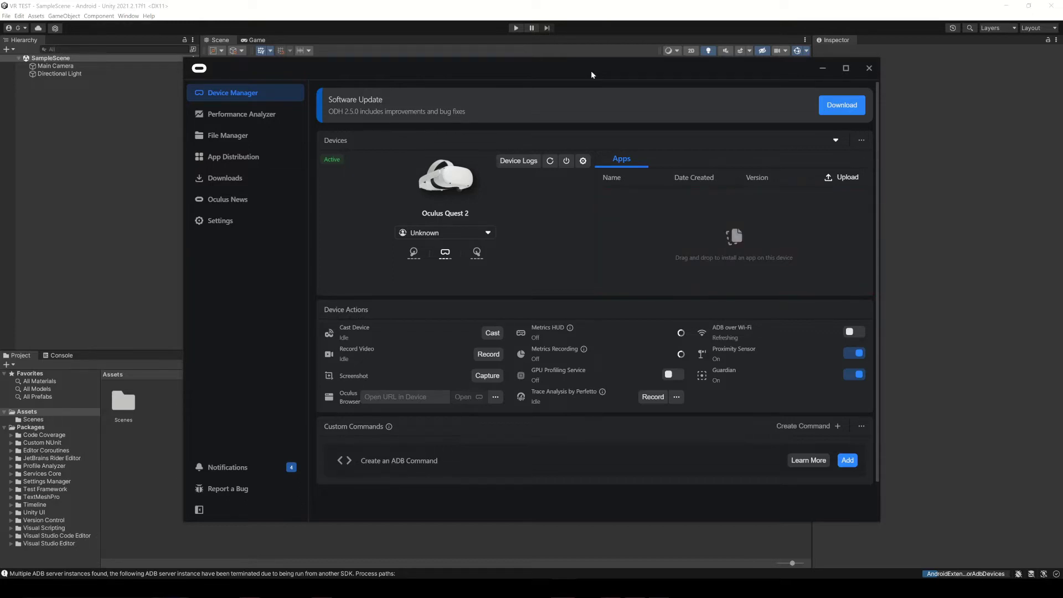
key("alt+Tab")
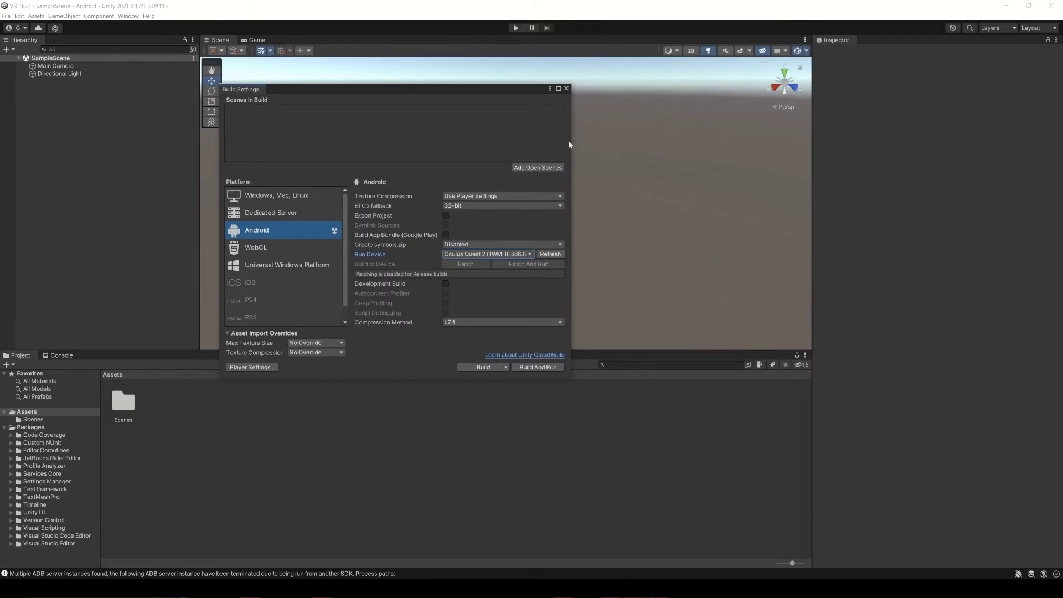
left_click(566, 89)
Import OculusIntegration_v38.unitypackage into the Assets panel with all contents.
double_click(310, 7)
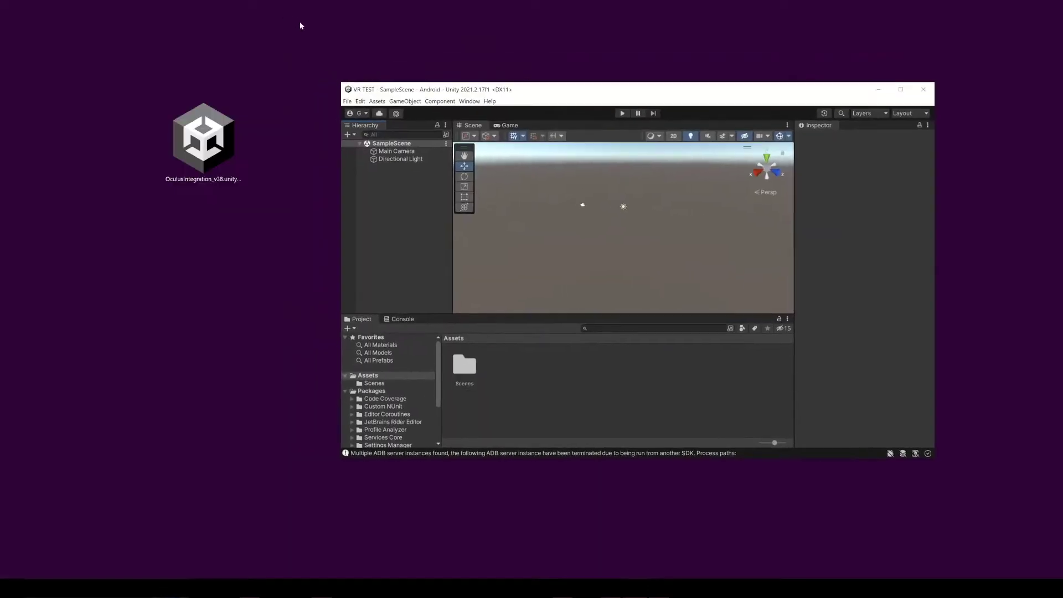
left_click(235, 171)
left_click_drag(195, 153, 553, 399)
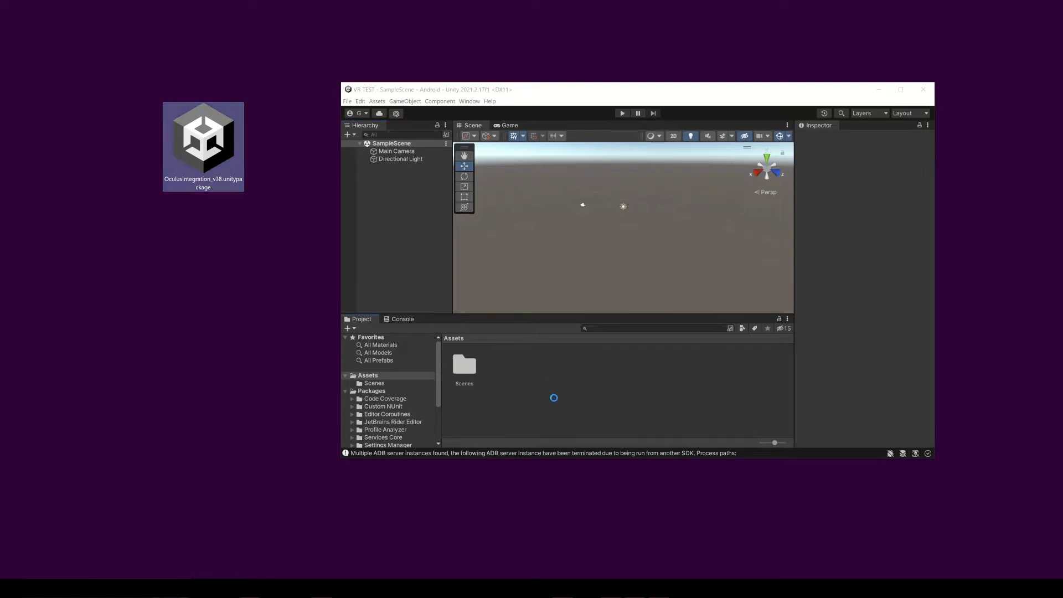
scroll(732, 191, "down", 10)
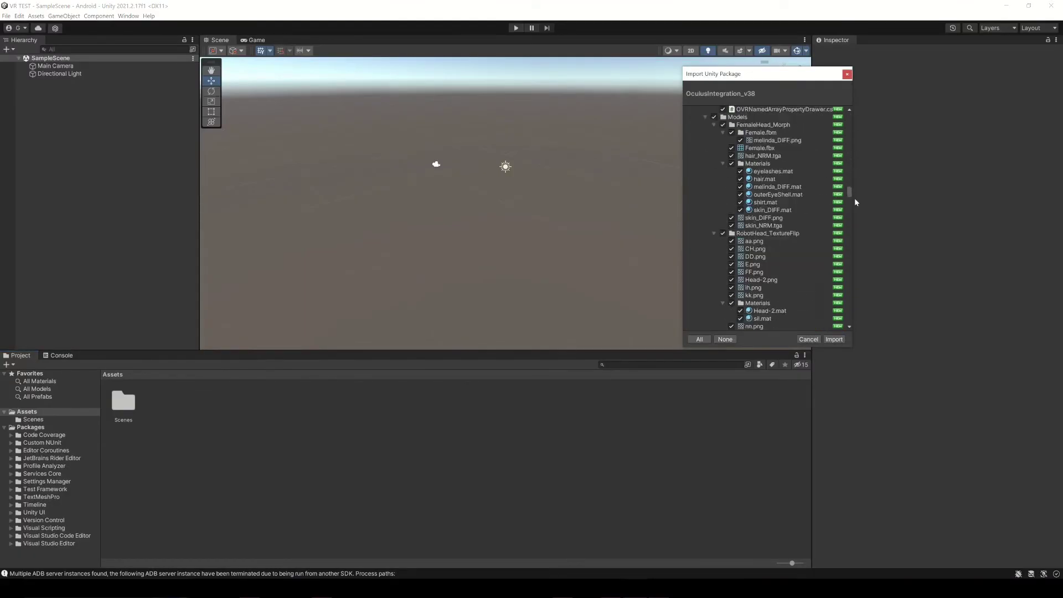
left_click(834, 339)
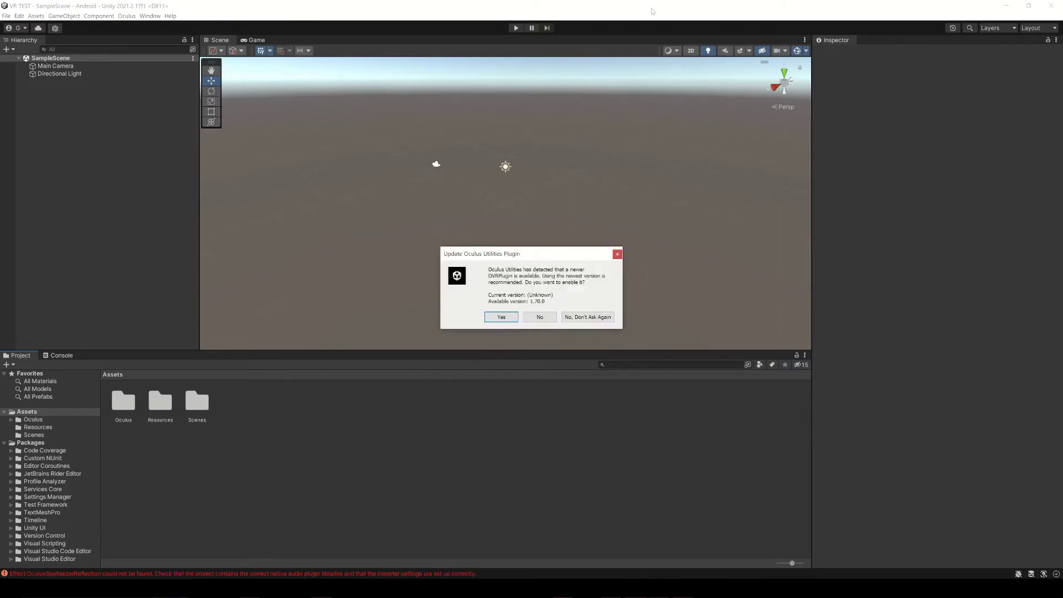
Accept the OVRPlugin update, choose the OpenXR backend, and upgrade the spatializer plugins.
left_click(501, 319)
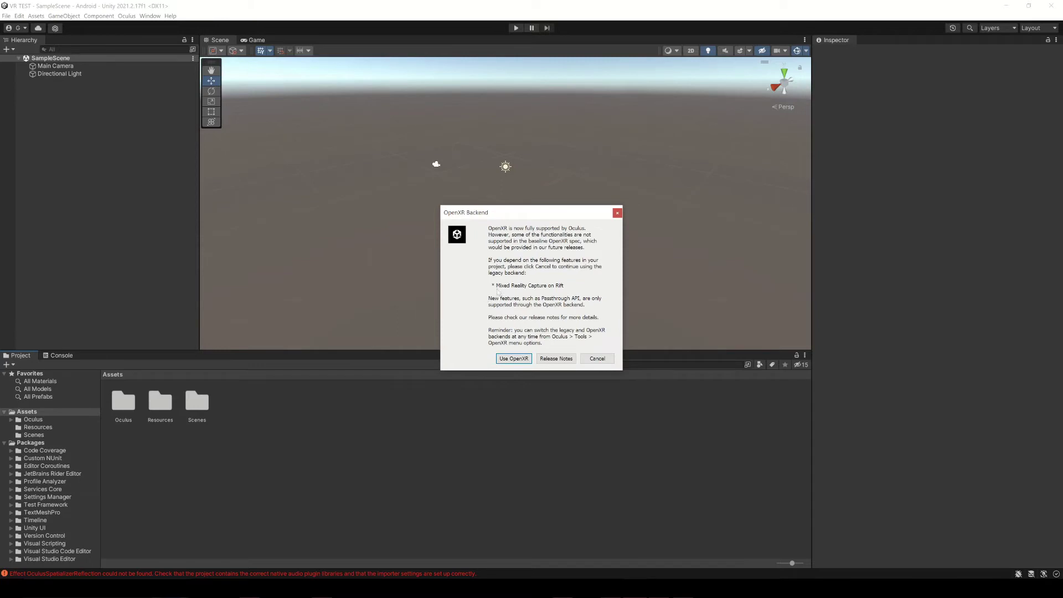
left_click(511, 359)
left_click(594, 308)
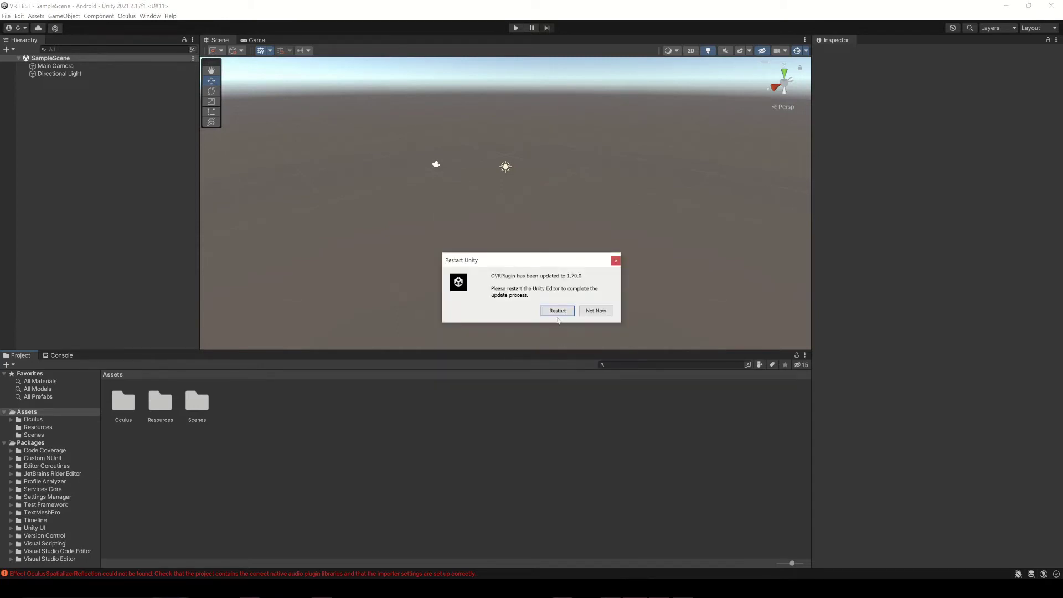
left_click(595, 311)
left_click(494, 312)
Restart Unity and orbit the Scene view to face the LipSync_Demo head model.
left_click(552, 311)
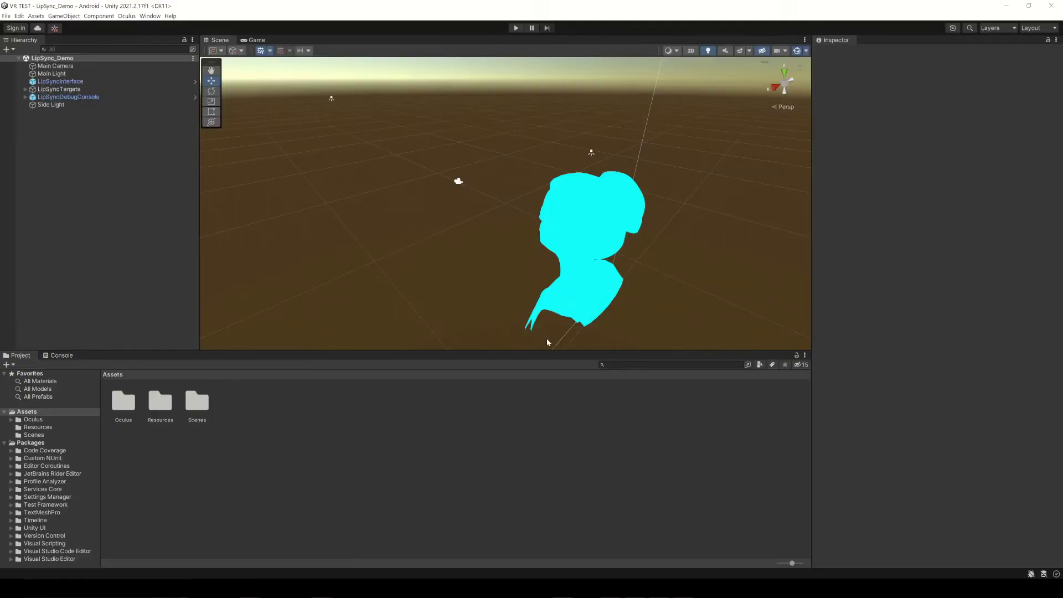
right_click_drag(562, 202, 557, 157)
scroll(558, 156, "up", 2)
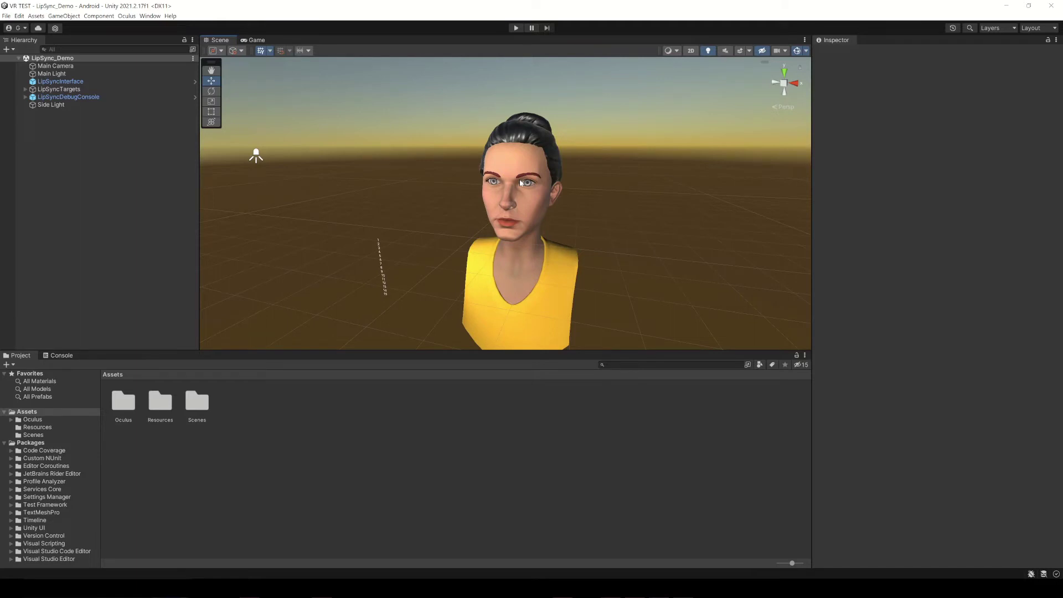
scroll(520, 183, "down", 2)
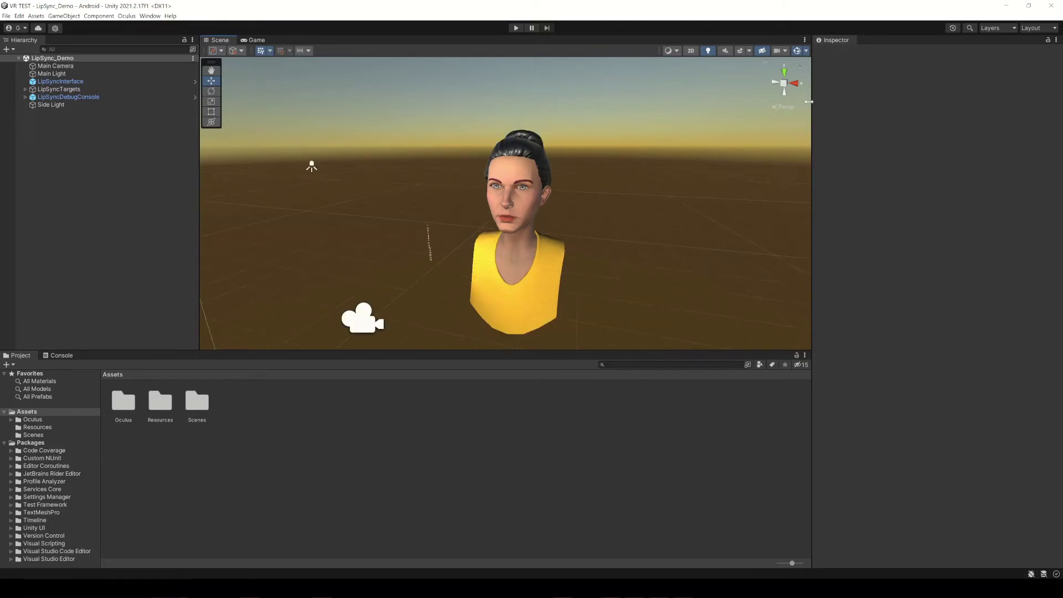
left_click(6, 16)
Add the LipSync_Demo scene to the build and dock Project Settings beside the Inspector.
left_click(36, 113)
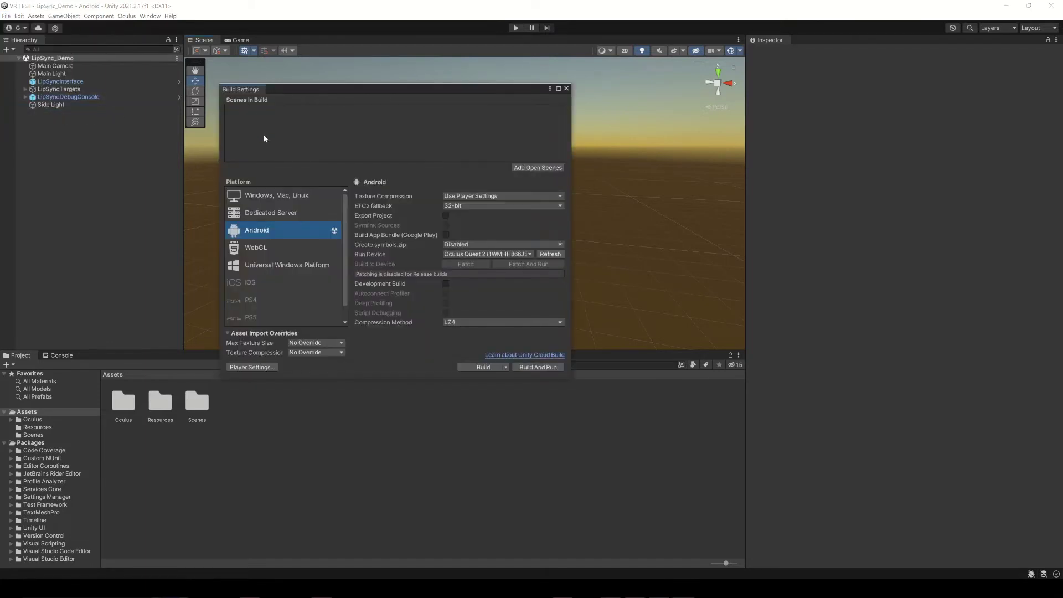
left_click(538, 168)
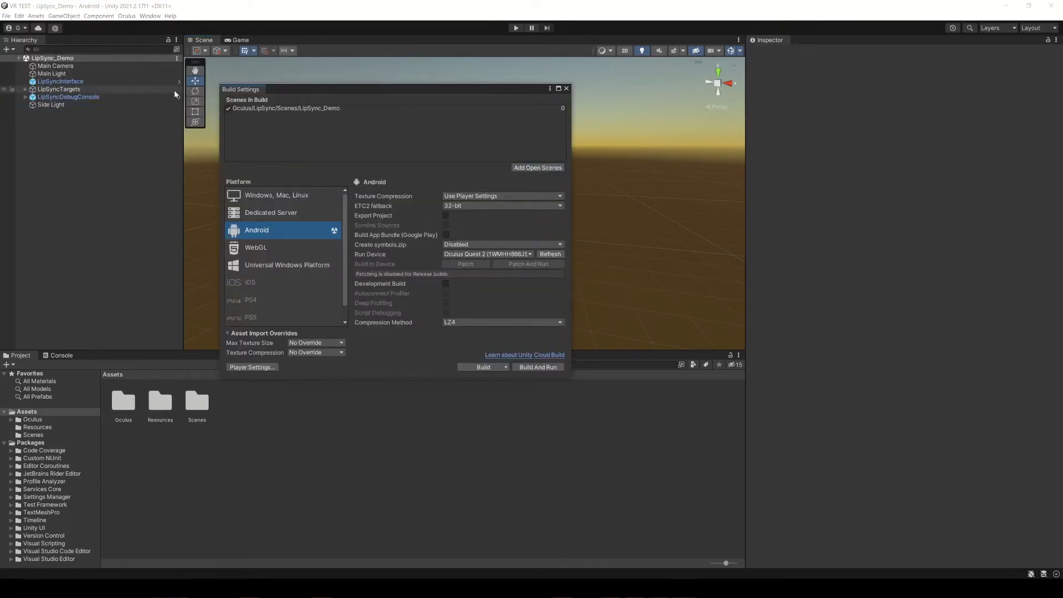
left_click(251, 368)
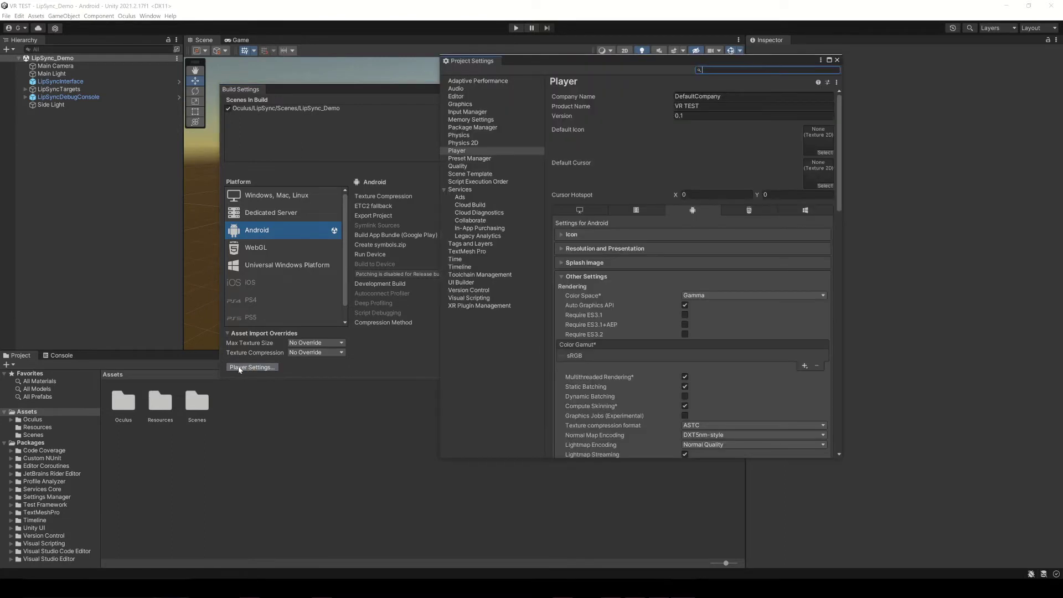
left_click_drag(752, 43, 802, 42)
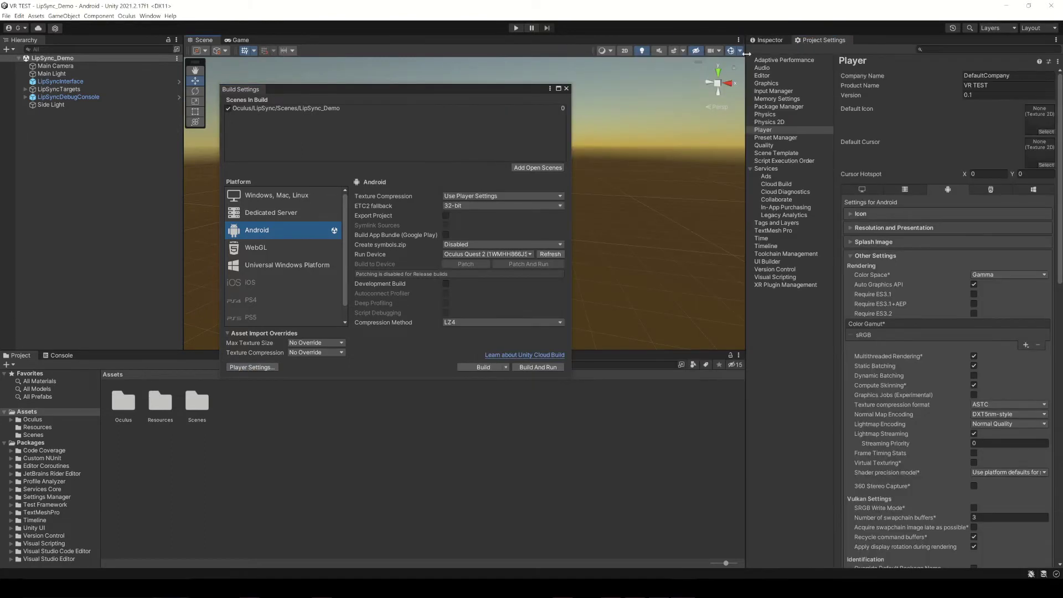
left_click_drag(740, 53, 690, 51)
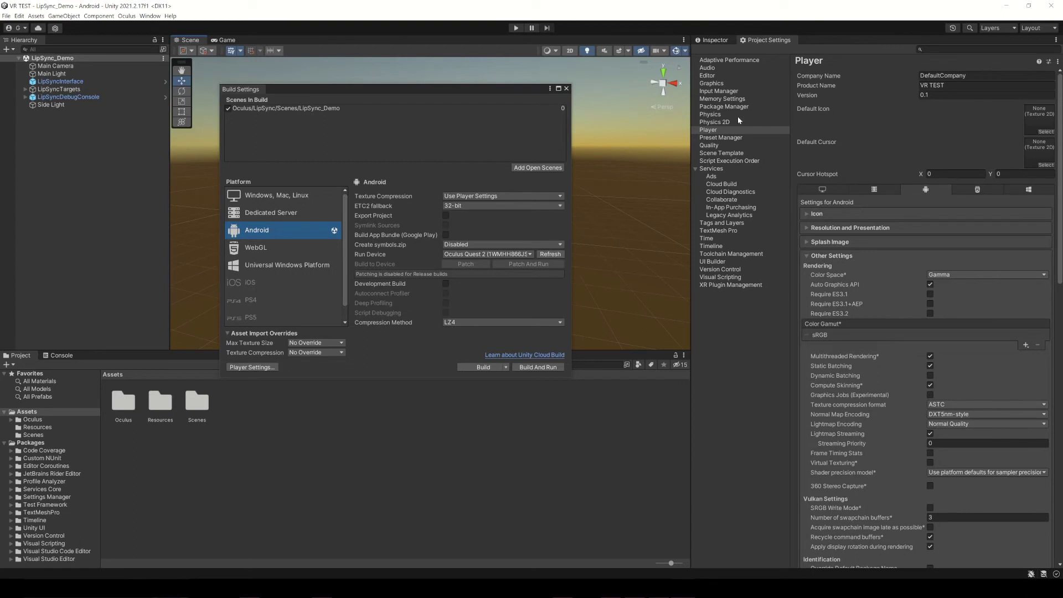
Install XR Plug-in Management and enable the Oculus provider for Android.
left_click(720, 286)
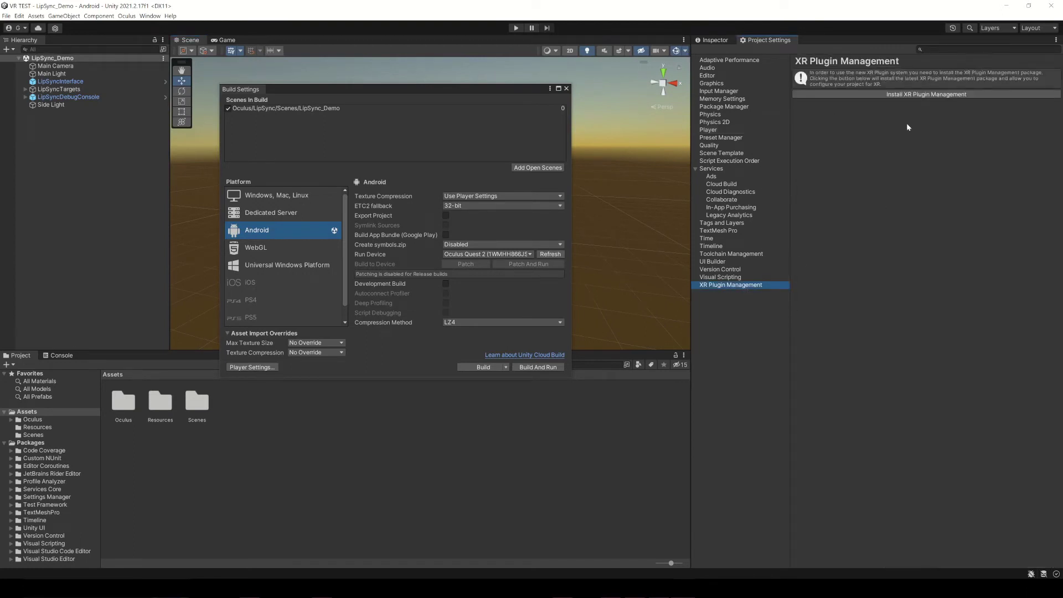
left_click(917, 95)
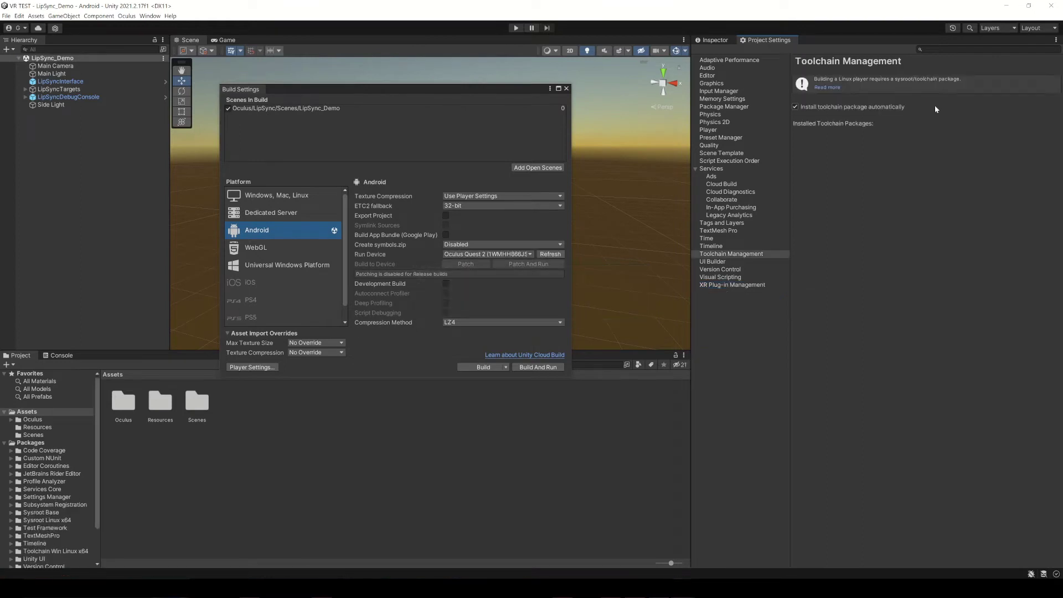
left_click(730, 285)
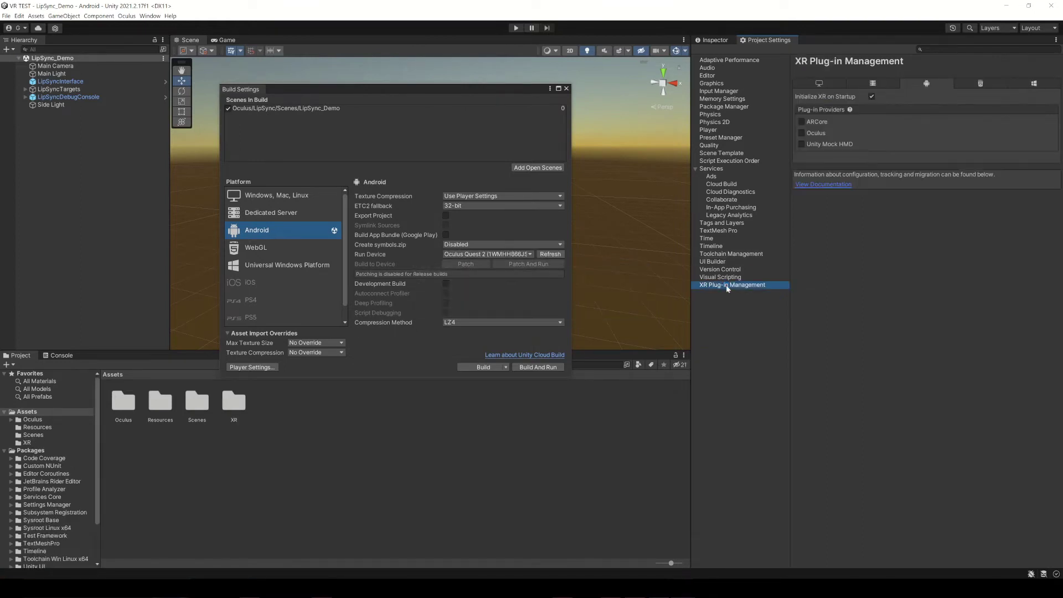
left_click(802, 133)
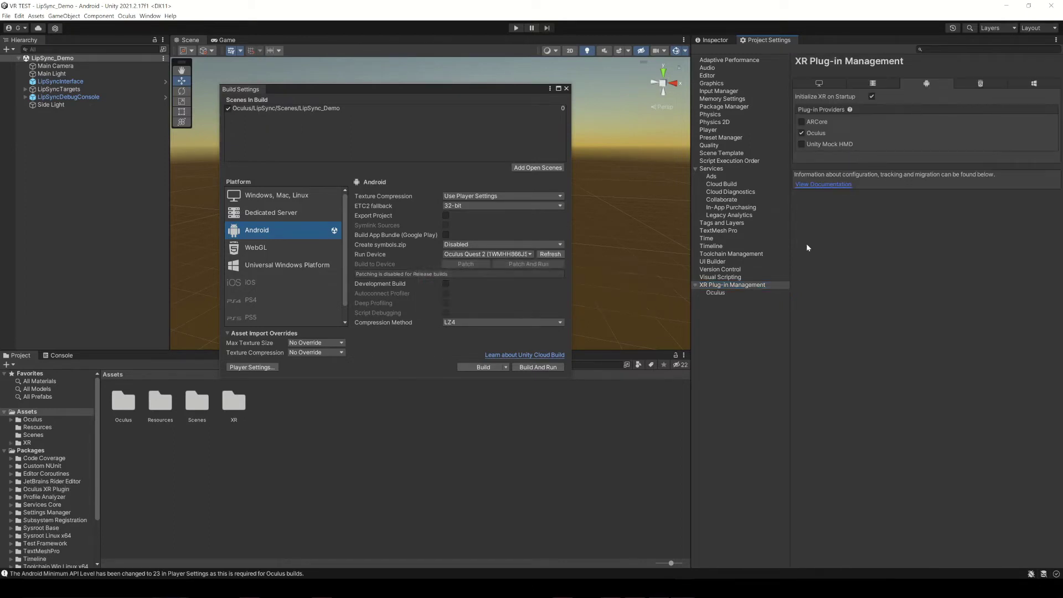
left_click(724, 294)
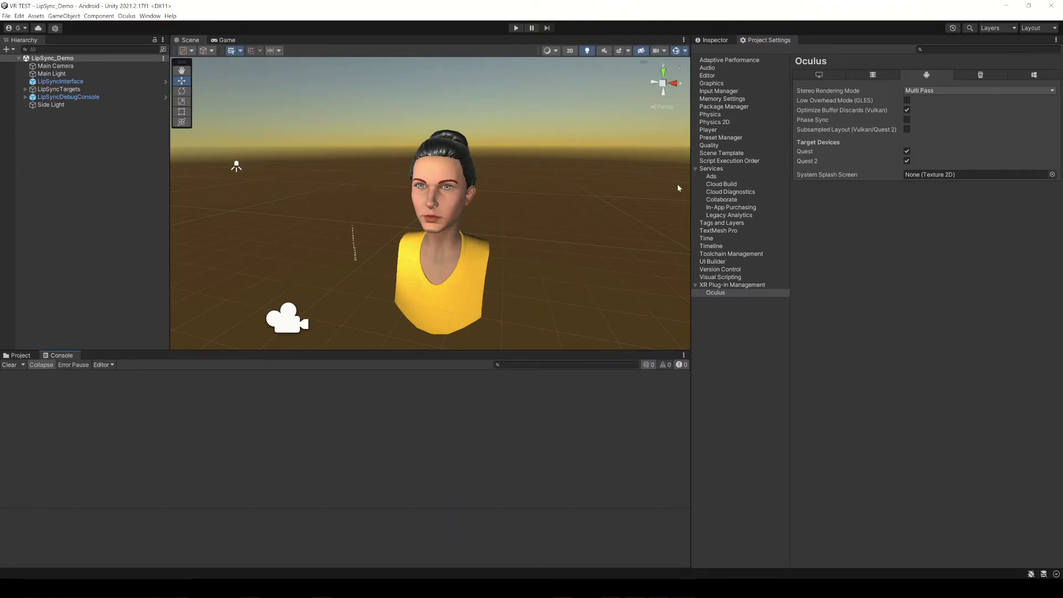
Set the Player colour space to Linear and confirm the change.
left_click(713, 130)
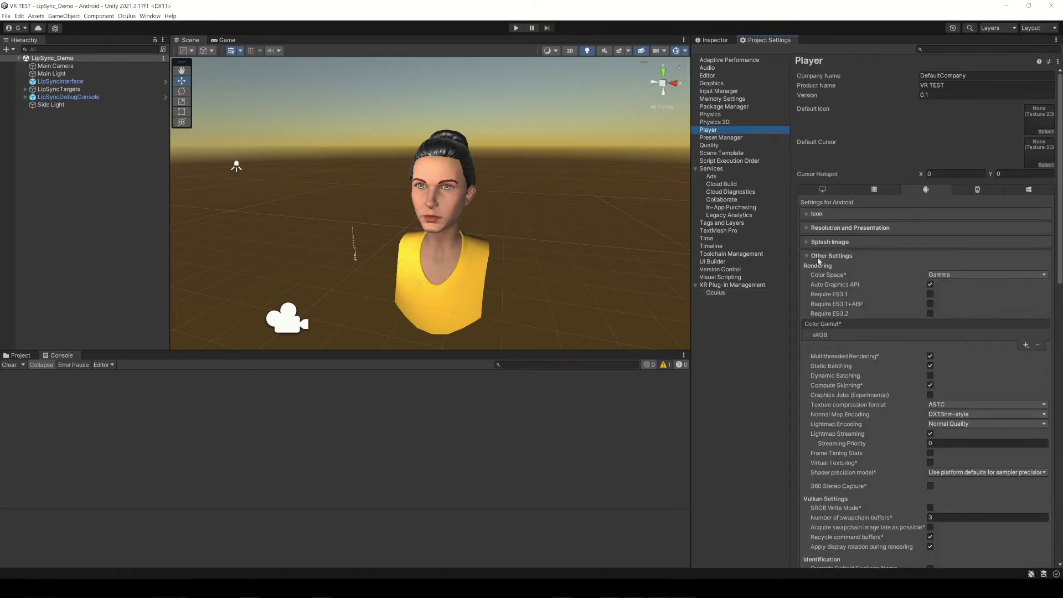
left_click(947, 275)
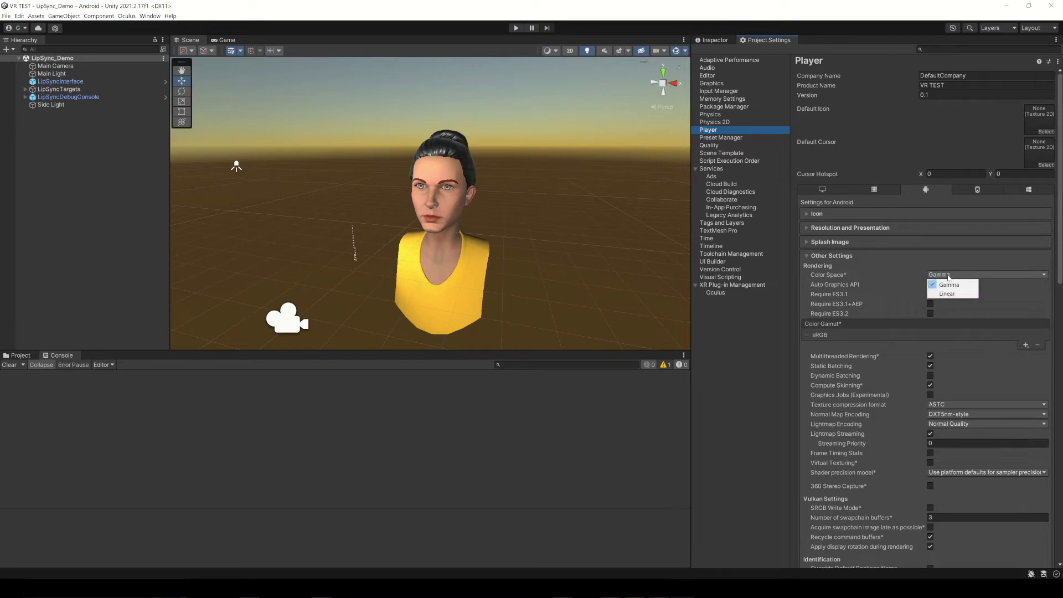
left_click(953, 294)
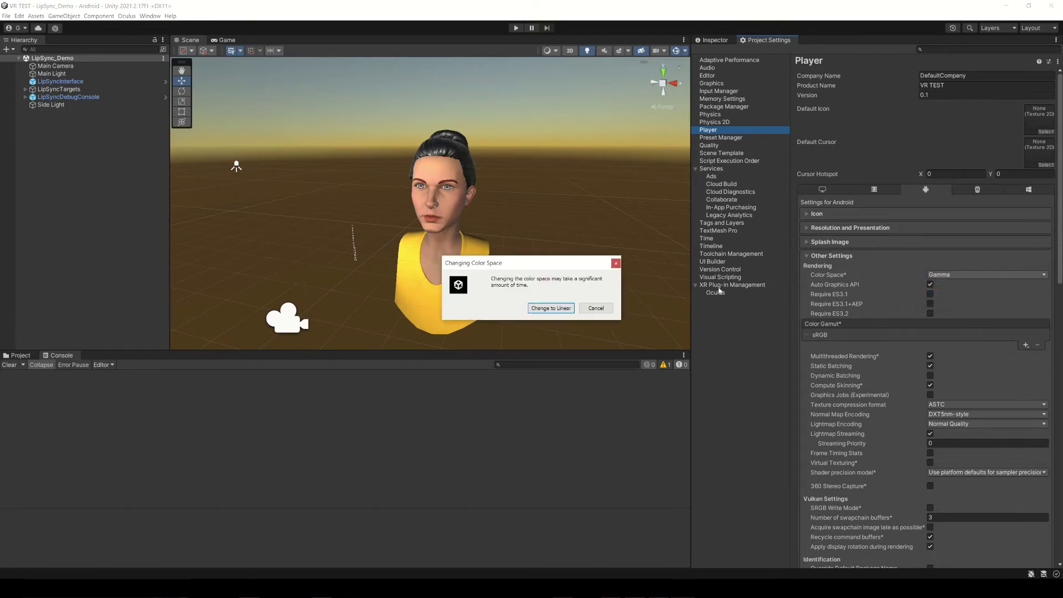
left_click(551, 308)
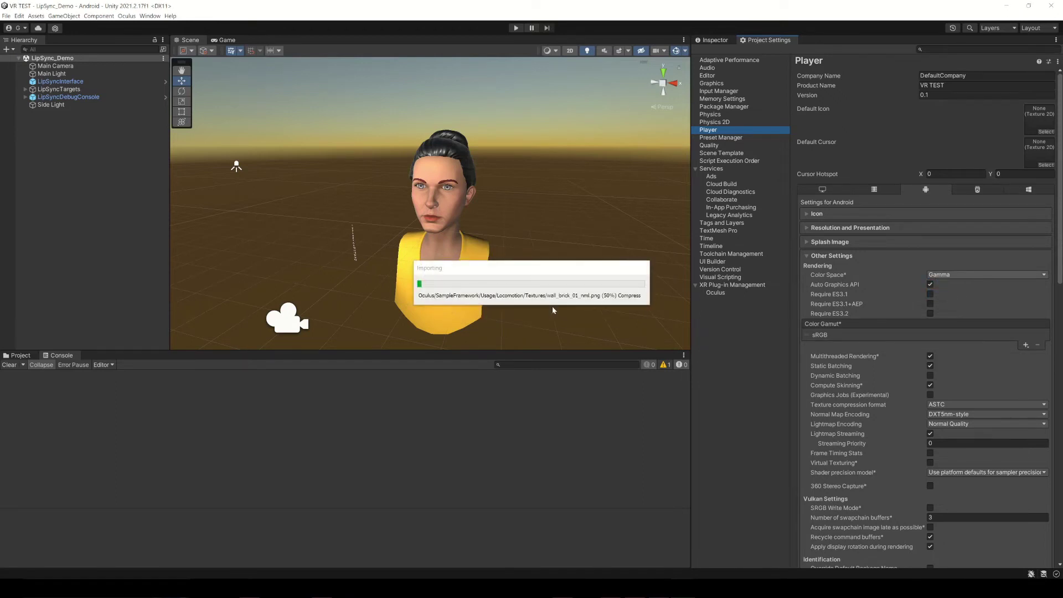
Lower the Main Light intensity to 5 and set Main and Side Lights to Important render mode.
left_click(51, 74)
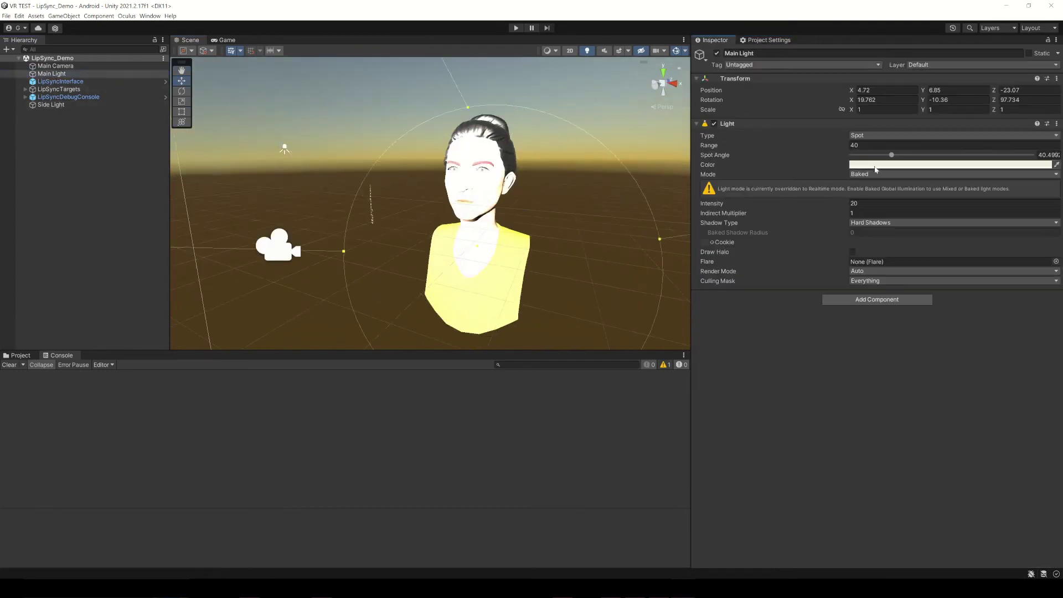
left_click_drag(809, 205, 730, 205)
scroll(476, 221, "down", 3)
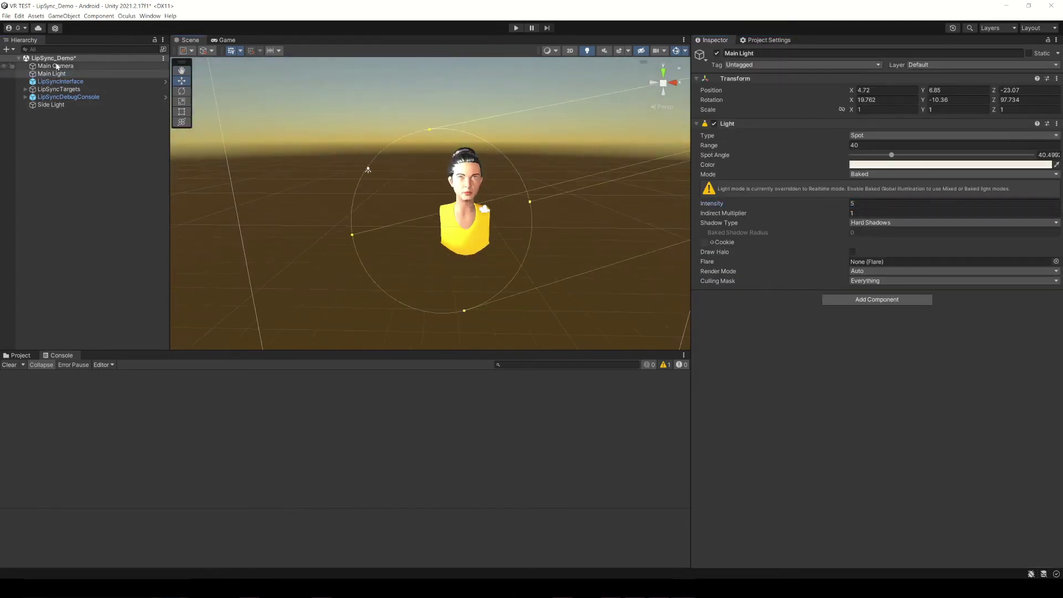
left_click(51, 105)
left_click(853, 185)
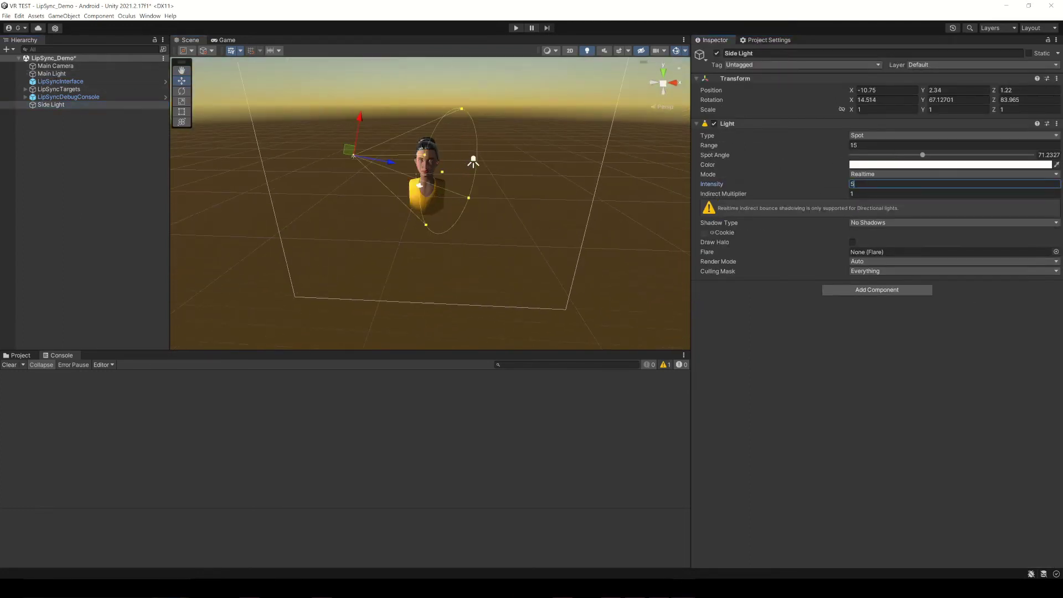
left_click(52, 74, "ctrl")
left_click(886, 242)
left_click(867, 261)
scroll(438, 197, "up", 3)
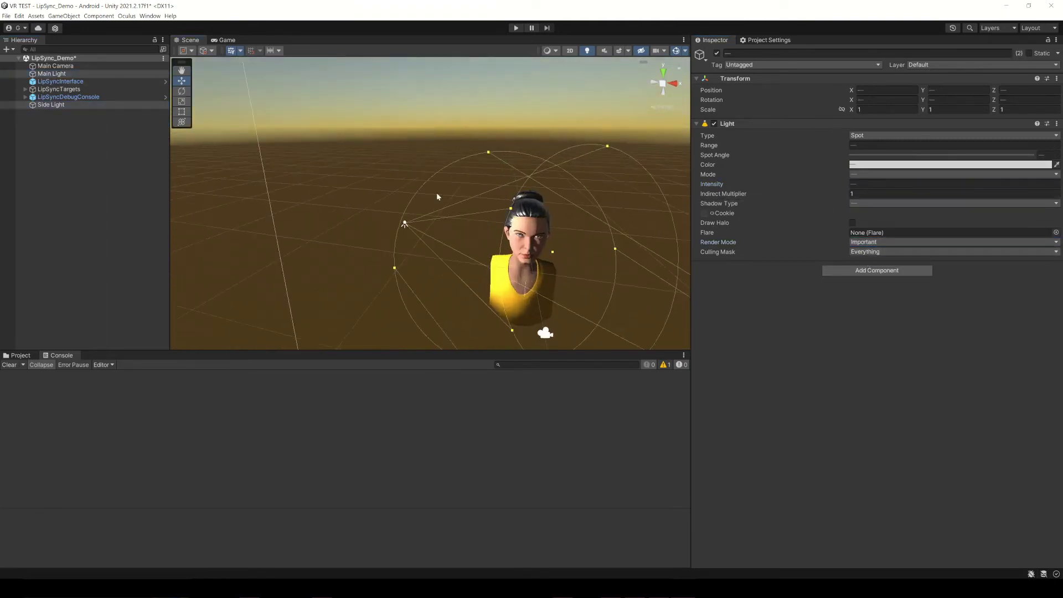
Save the project and reopen Build Settings.
left_click(6, 15)
left_click(25, 93)
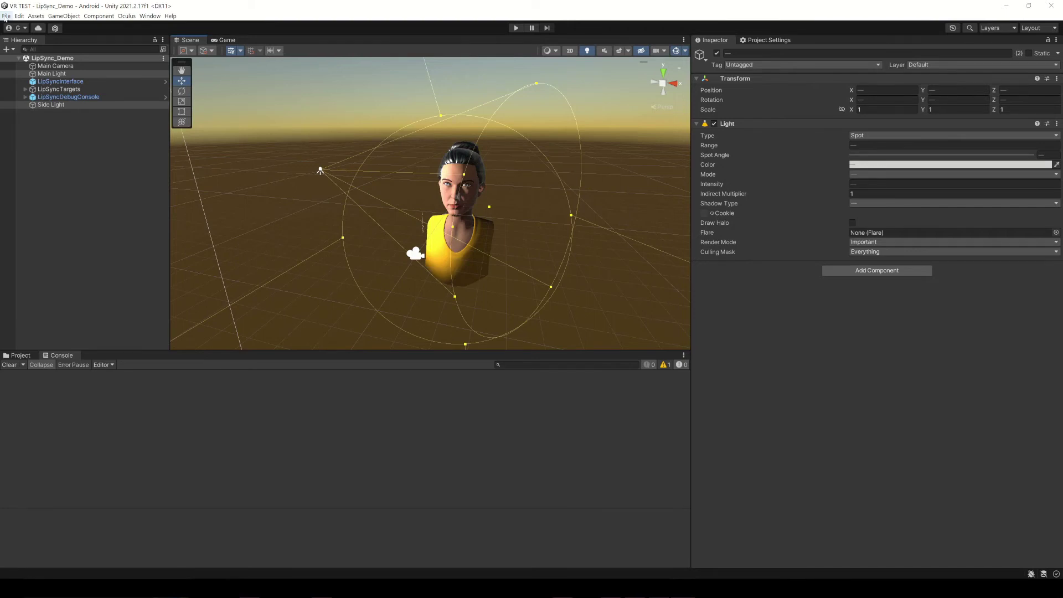
left_click(6, 15)
left_click(25, 101)
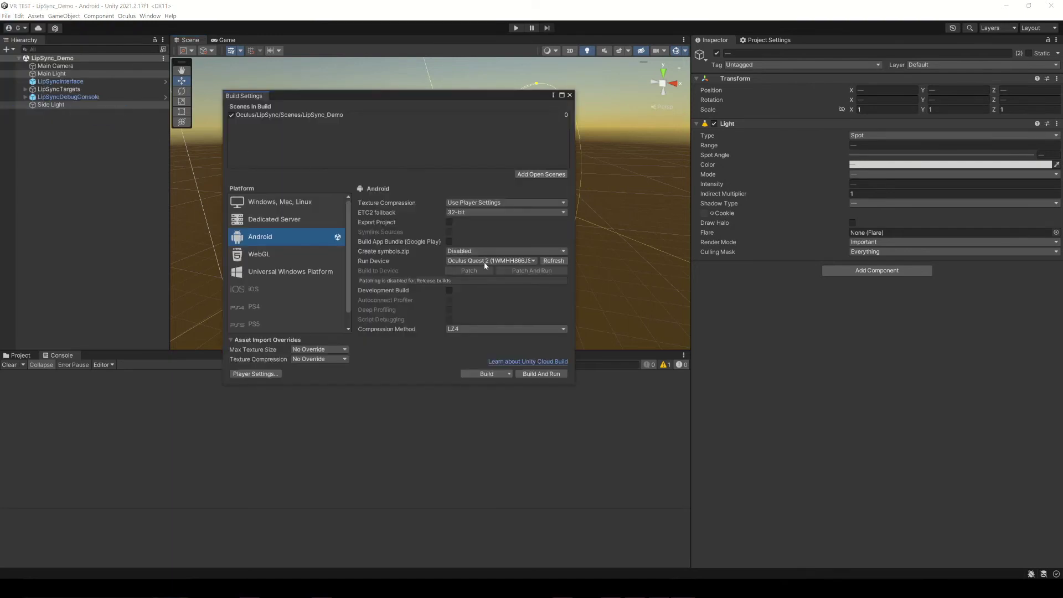
Build and Run the APK, saving it as VR in a new Builds folder.
left_click(541, 374)
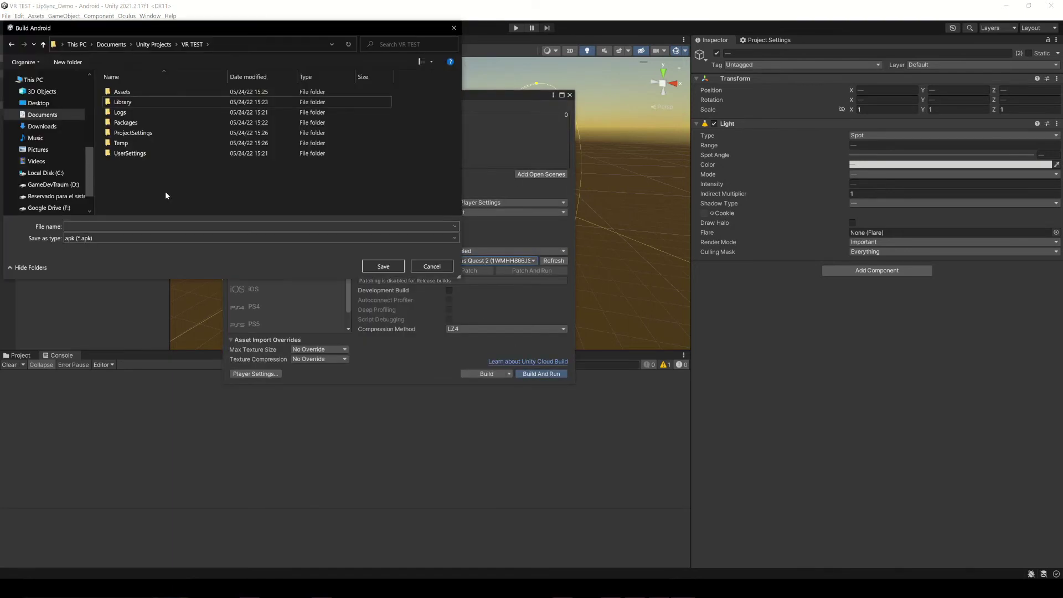
key("ctrl+shift+n")
type("Builds")
key("Return")
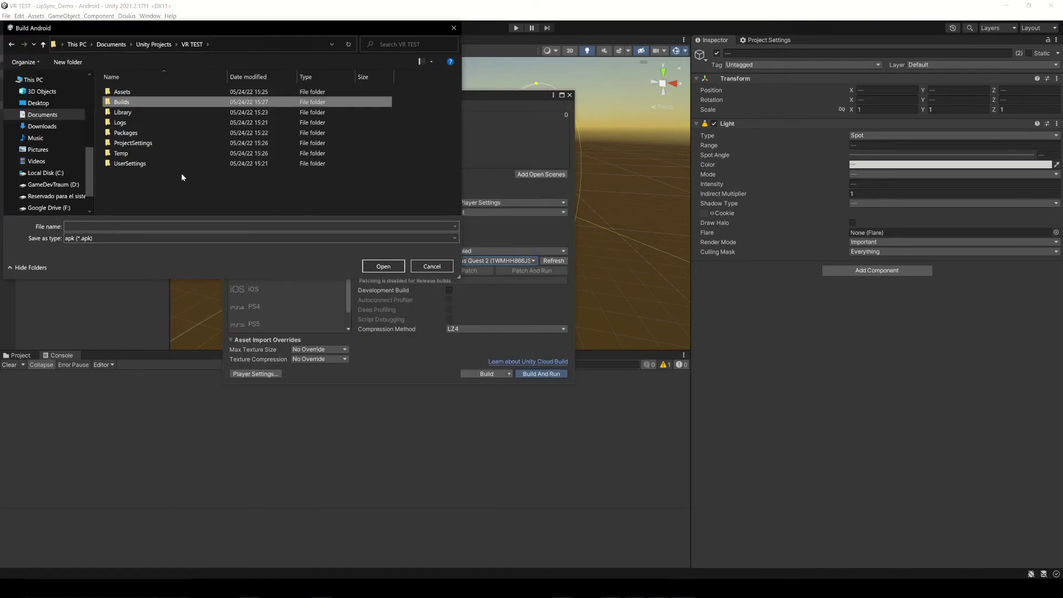
double_click(127, 103)
type("VR")
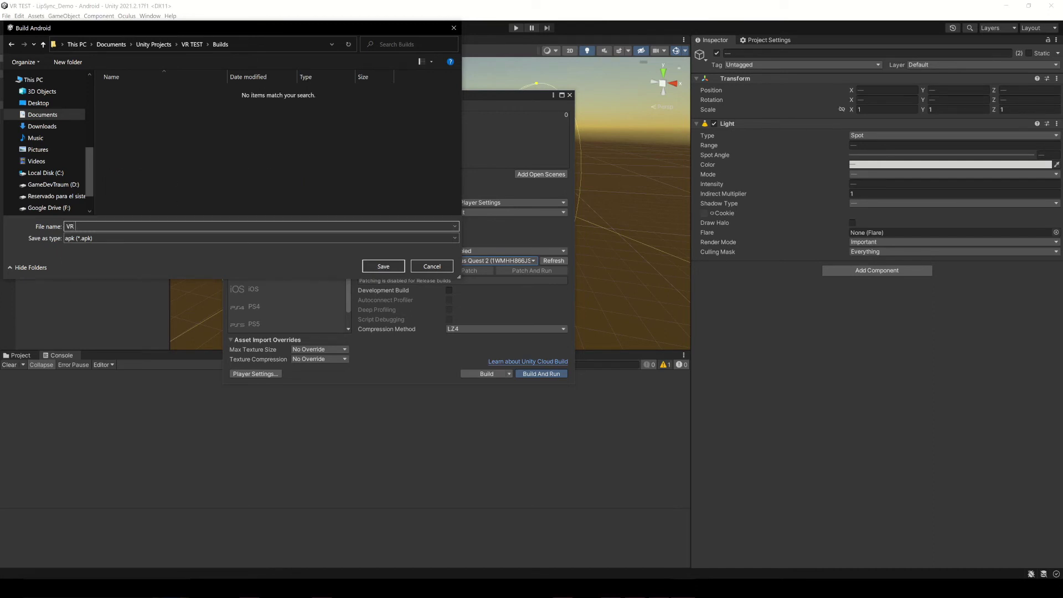
key("Return")
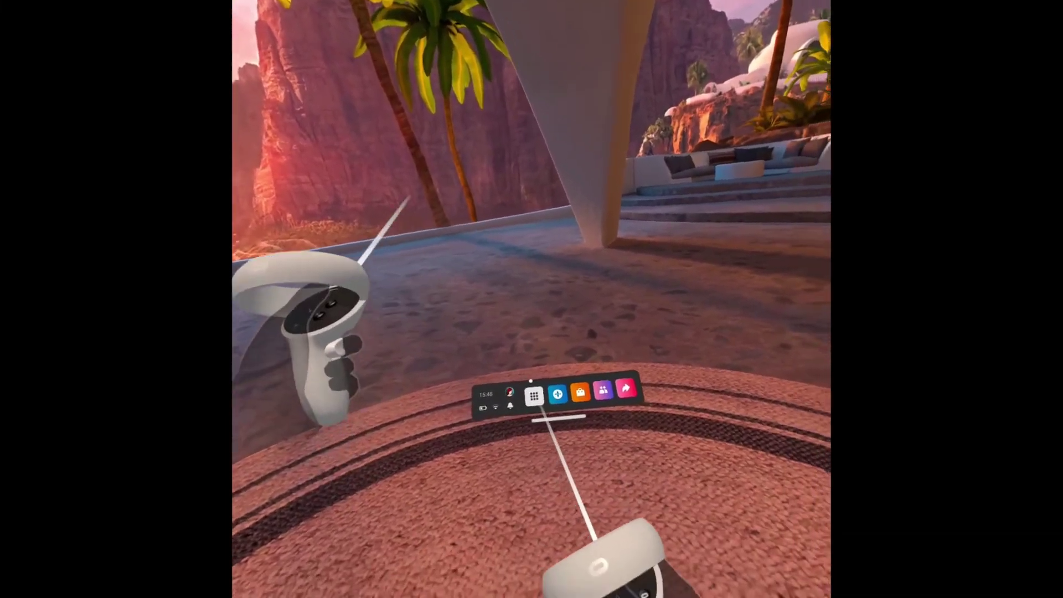
Filter the headset's app library to Orígenes desconocidos to find VR TEST.
left_click(534, 396)
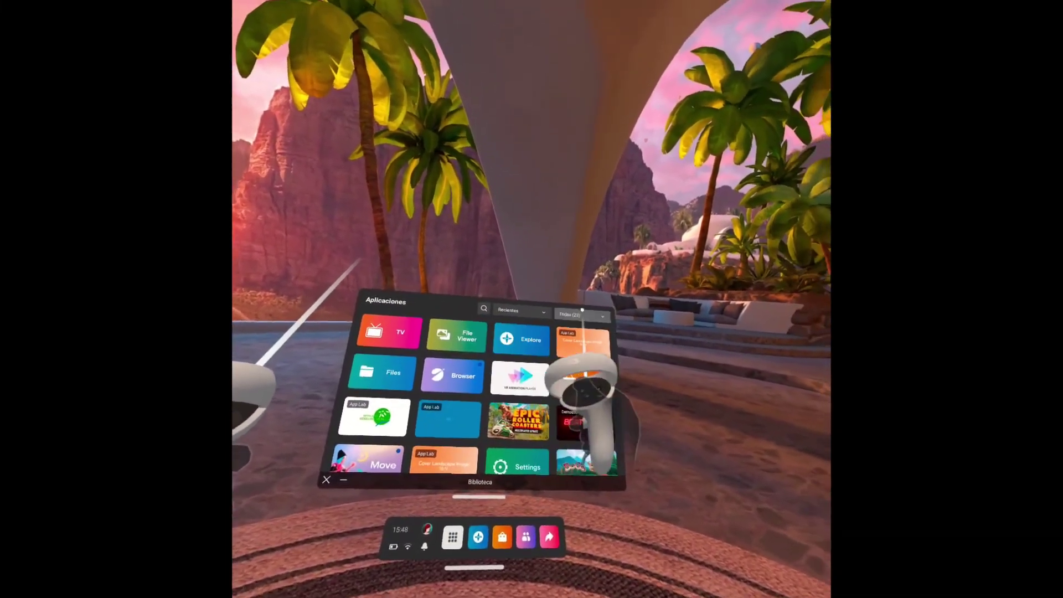
left_click(595, 288)
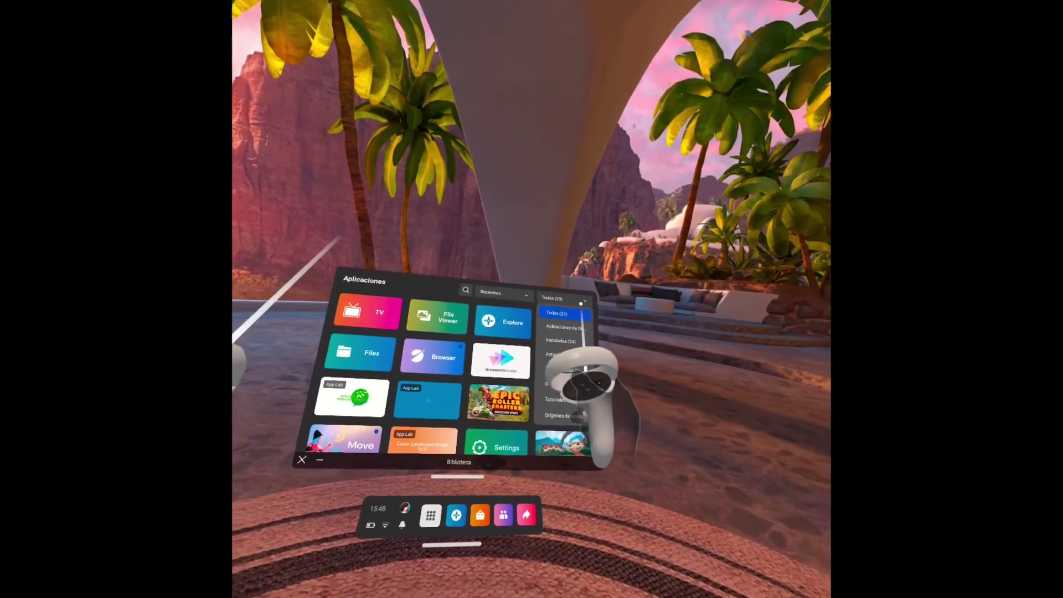
left_click(562, 415)
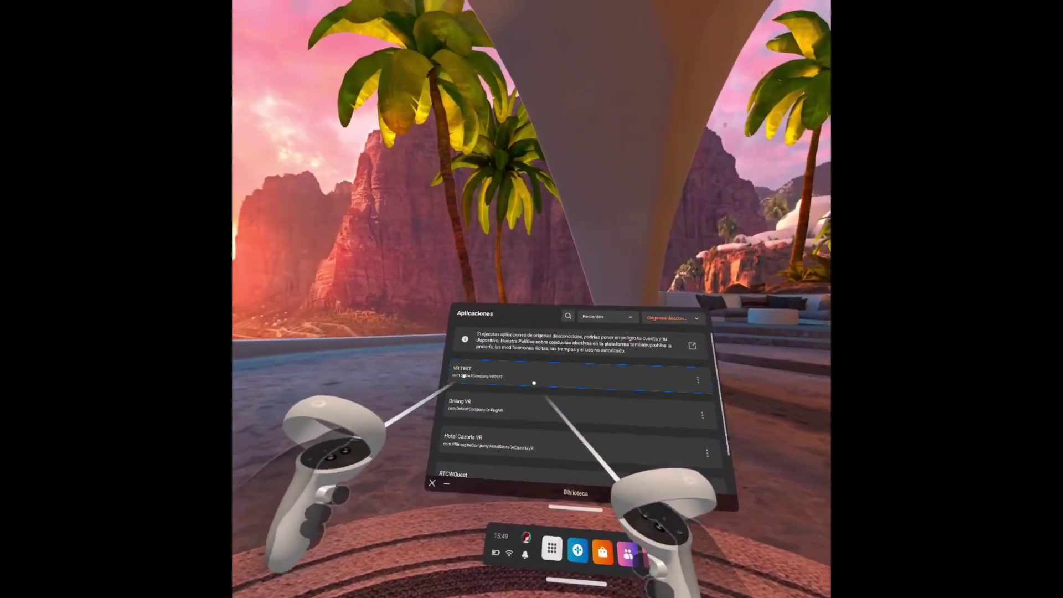